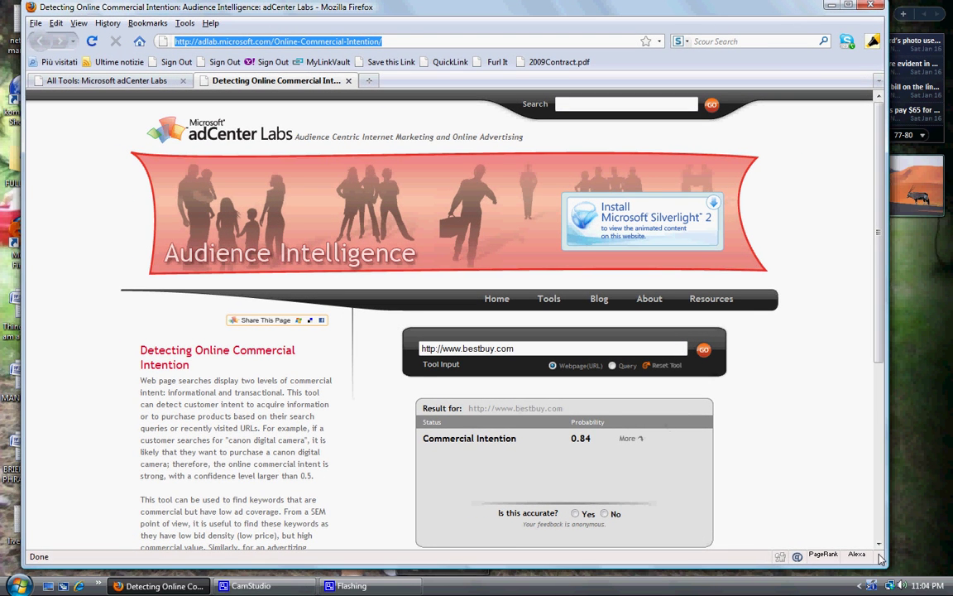
Step: Widen the Firefox window showing bestbuy.com's 0.84 commercial intention result
drag(880, 559, 922, 550)
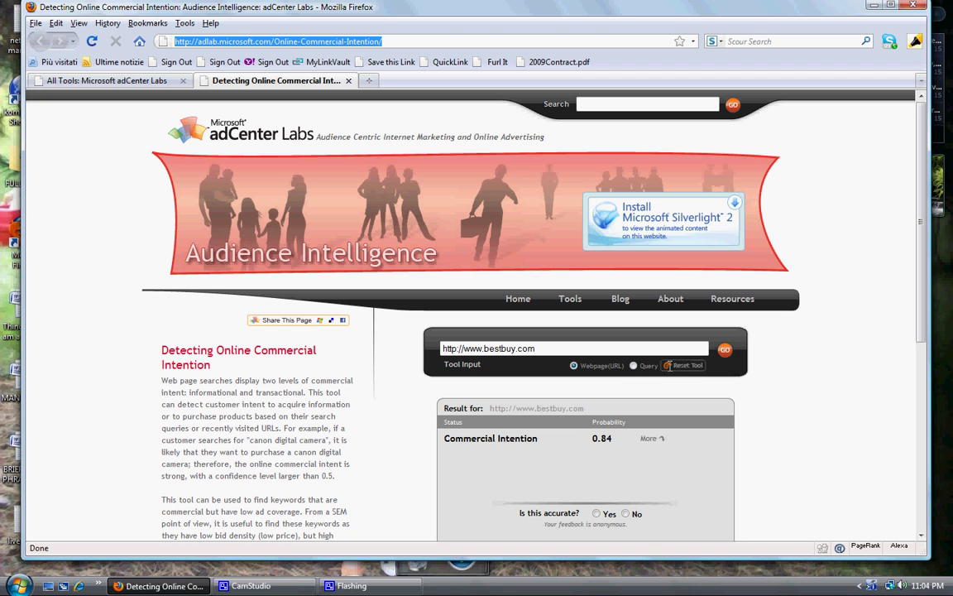
Step: Check the query 'home business training guide', which returns Non-Commercial Intention with probability 1
drag(557, 348, 424, 347)
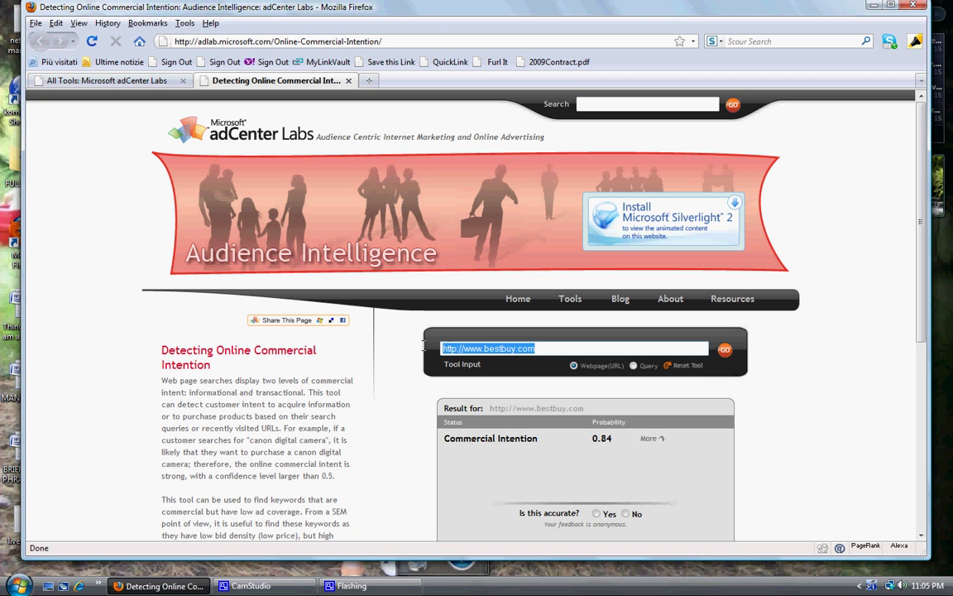
key(BackSpace)
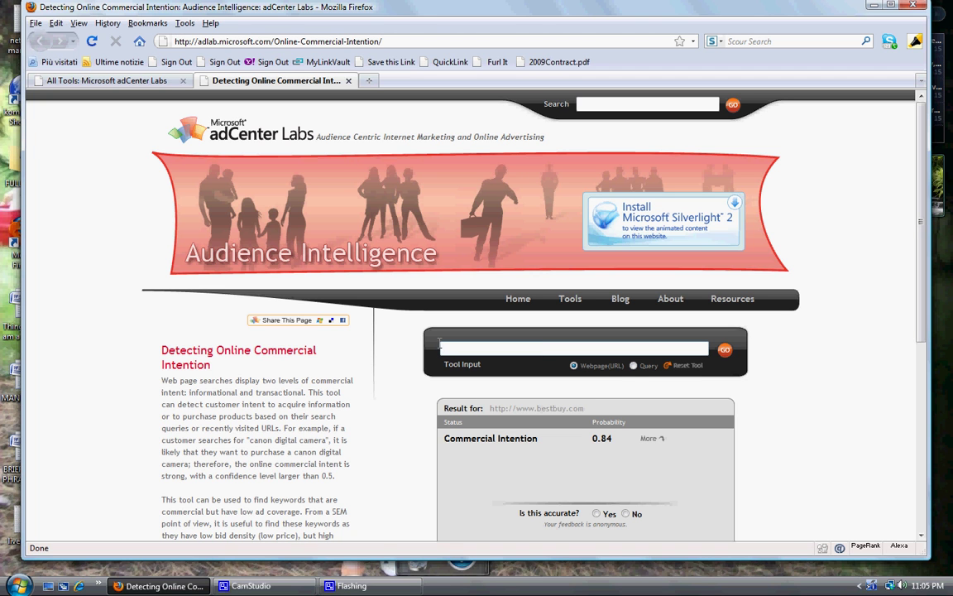
click(633, 365)
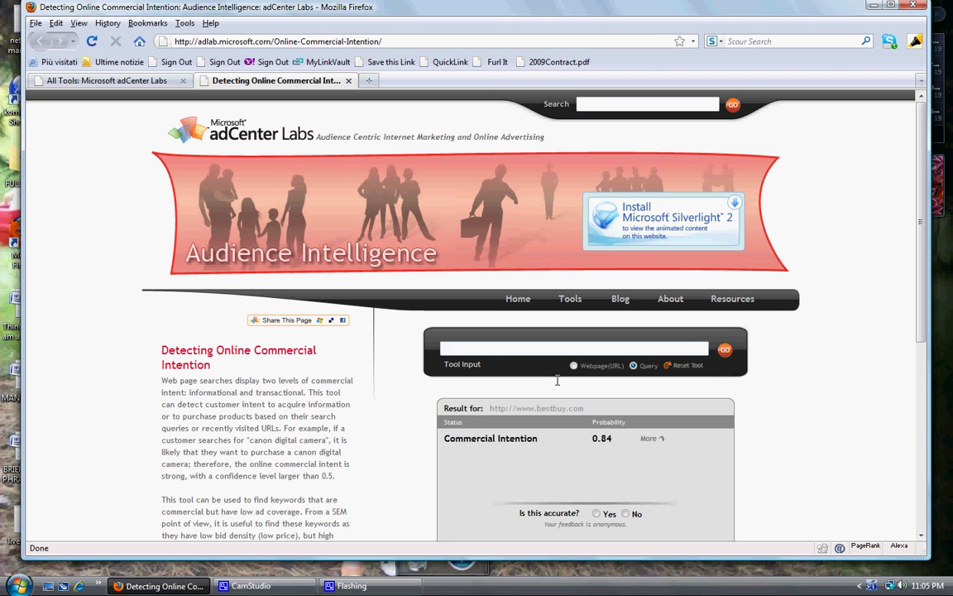
text(home busines)
text(s training )
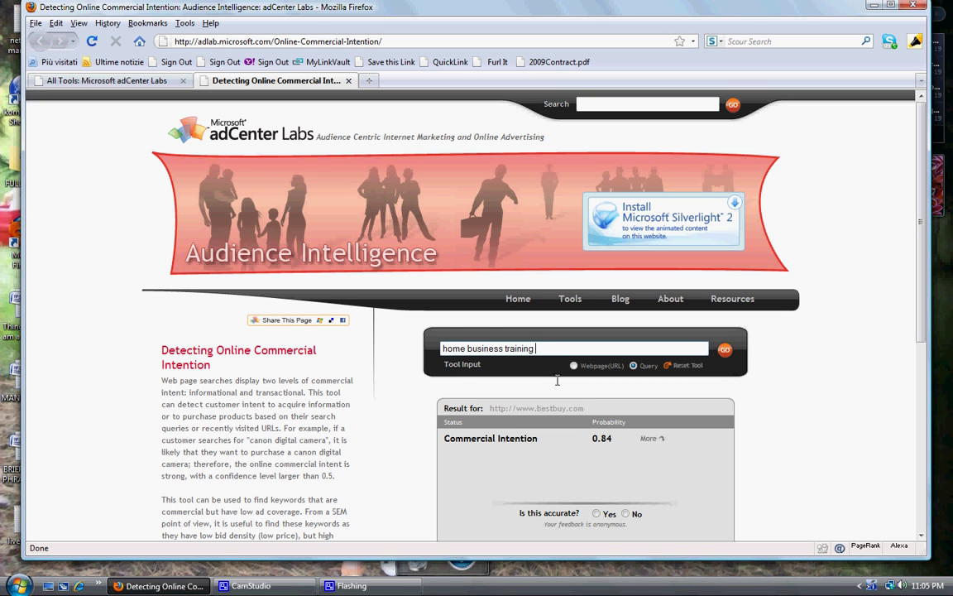
text(guide)
click(715, 348)
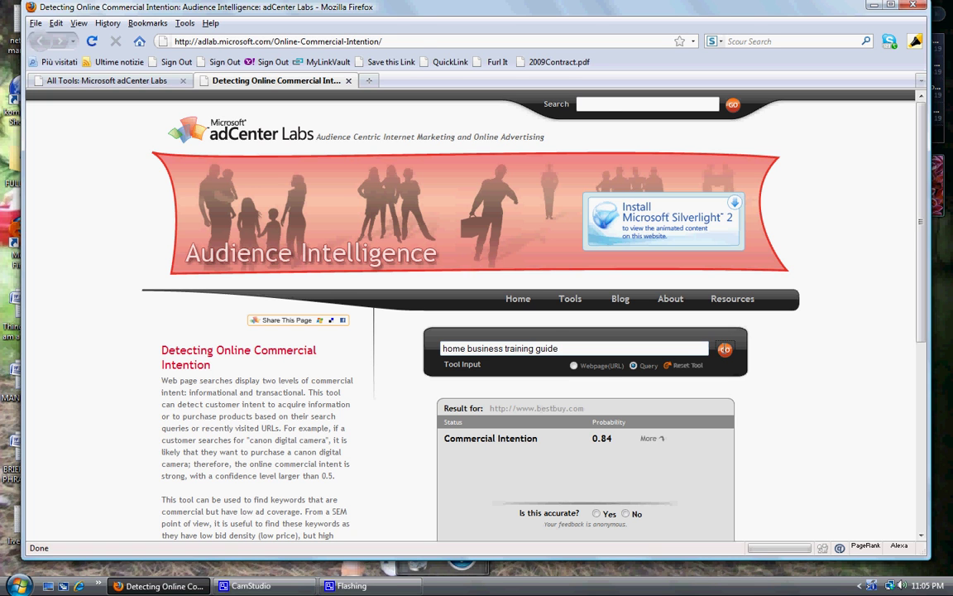
key(Return)
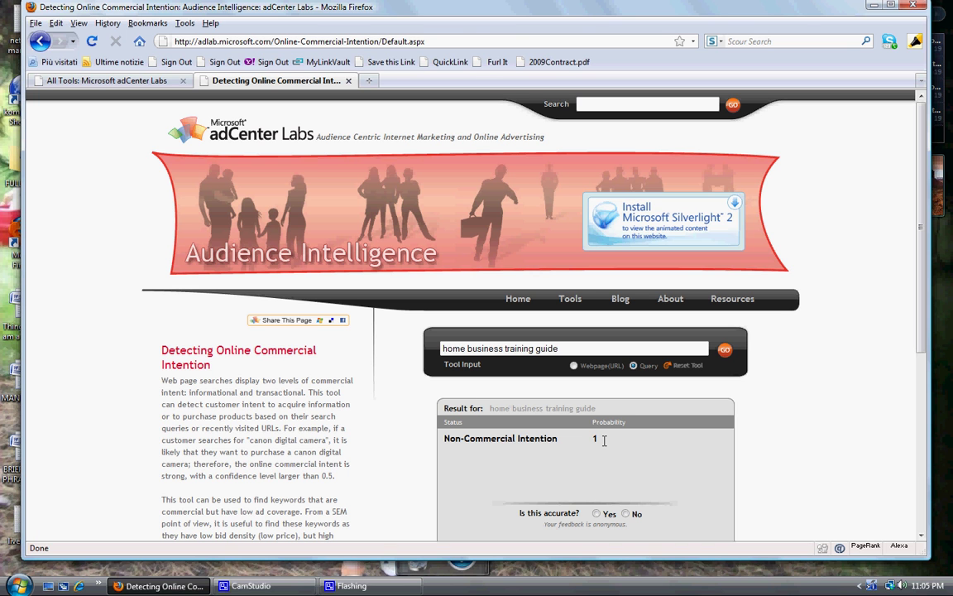
Step: Check the query 'natural supplements', which scores Commercial Intention at 0.85
drag(571, 349, 391, 346)
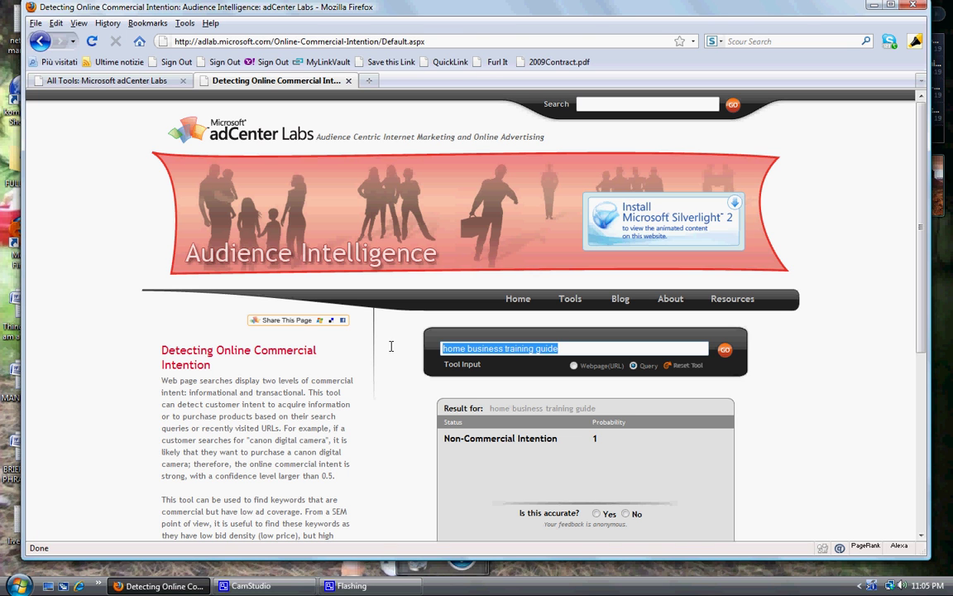
text(natural )
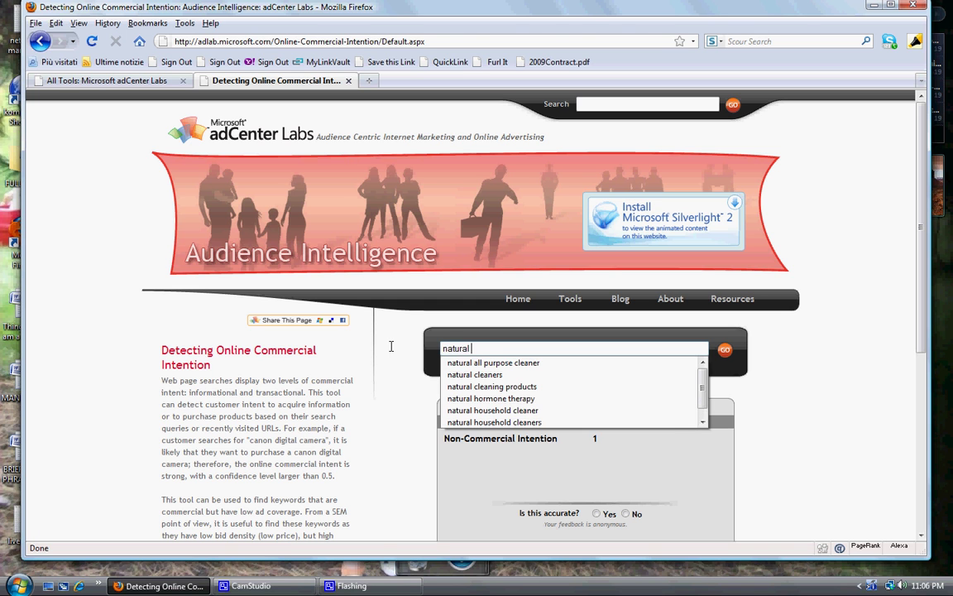
text(supplements)
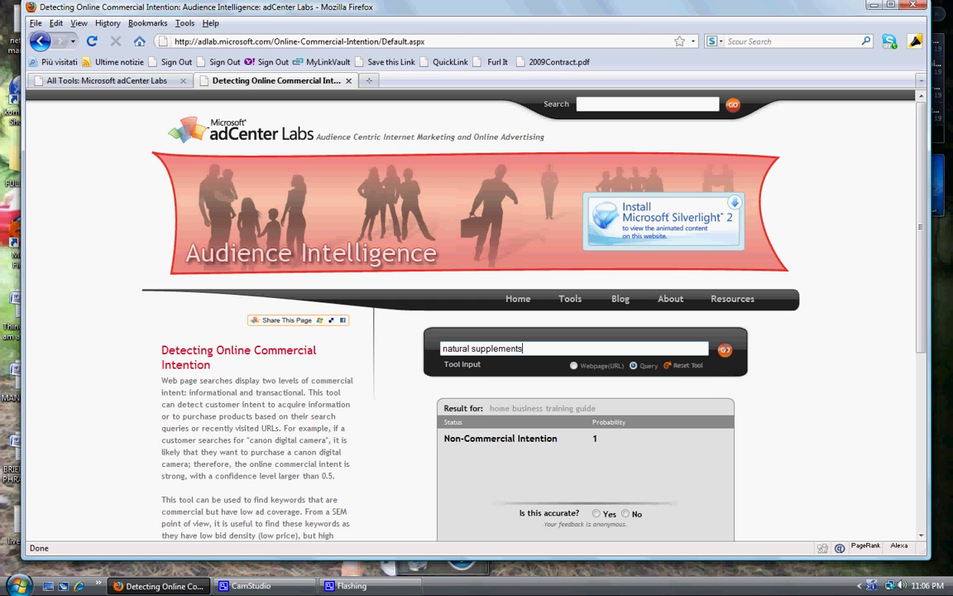
click(726, 350)
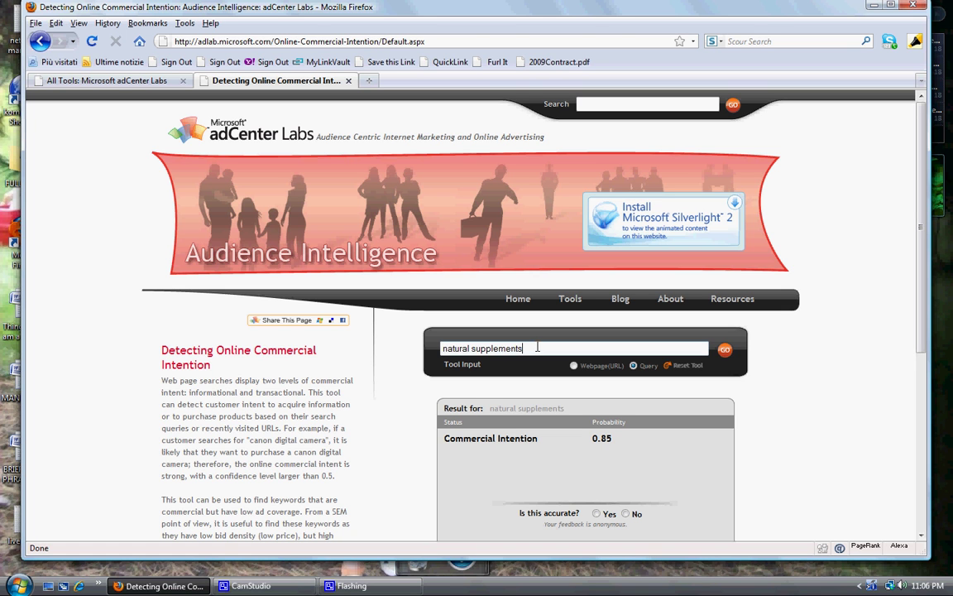
drag(530, 348, 405, 345)
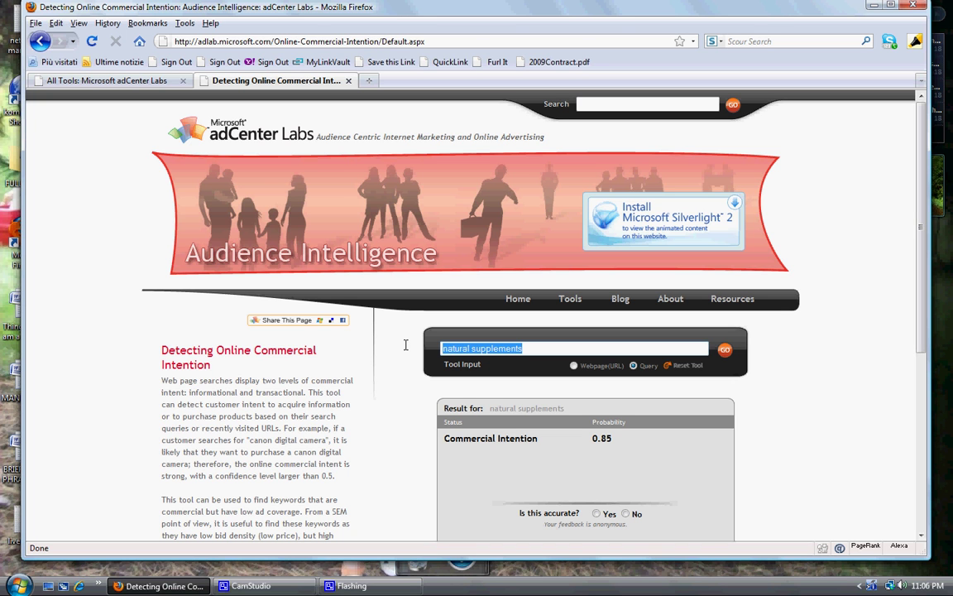
Step: Check the query 'fitness guide', which returns Non-Commercial Intention at 0.79
text(fitness)
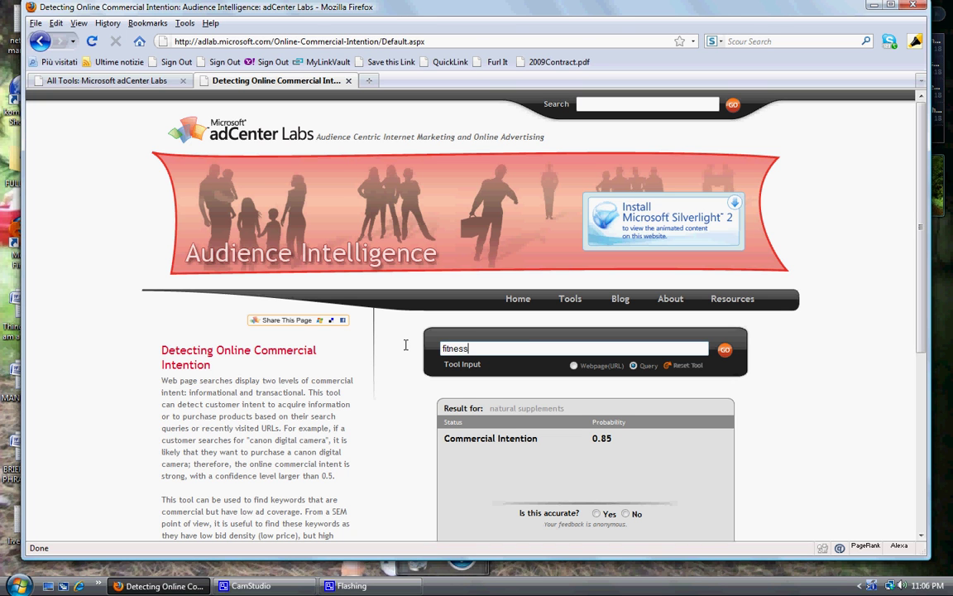
text( guide)
click(725, 350)
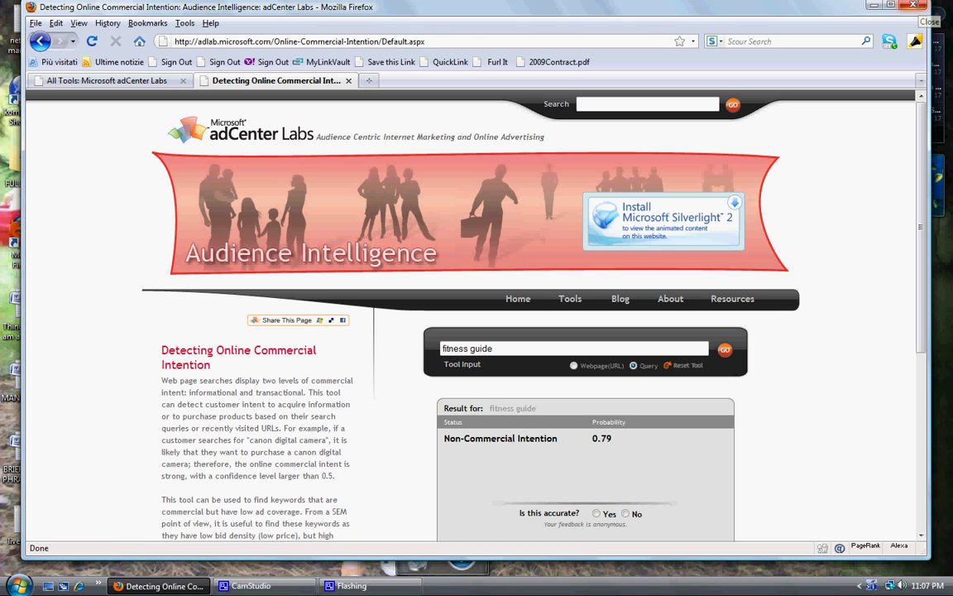
Step: Close Firefox, move the CamStudio panel aside and launch Micro Niche Finder
click(913, 5)
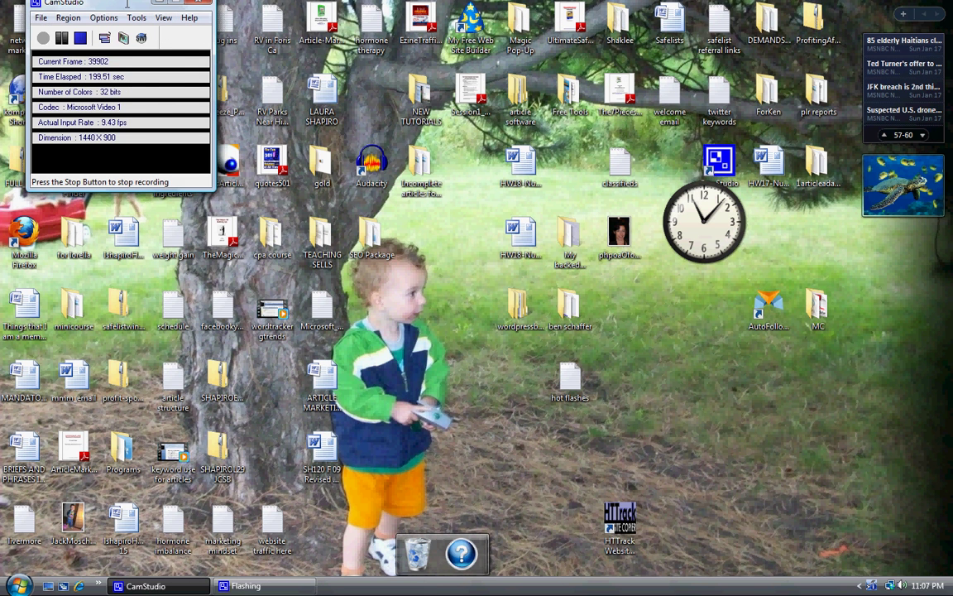
drag(126, 4, 257, 5)
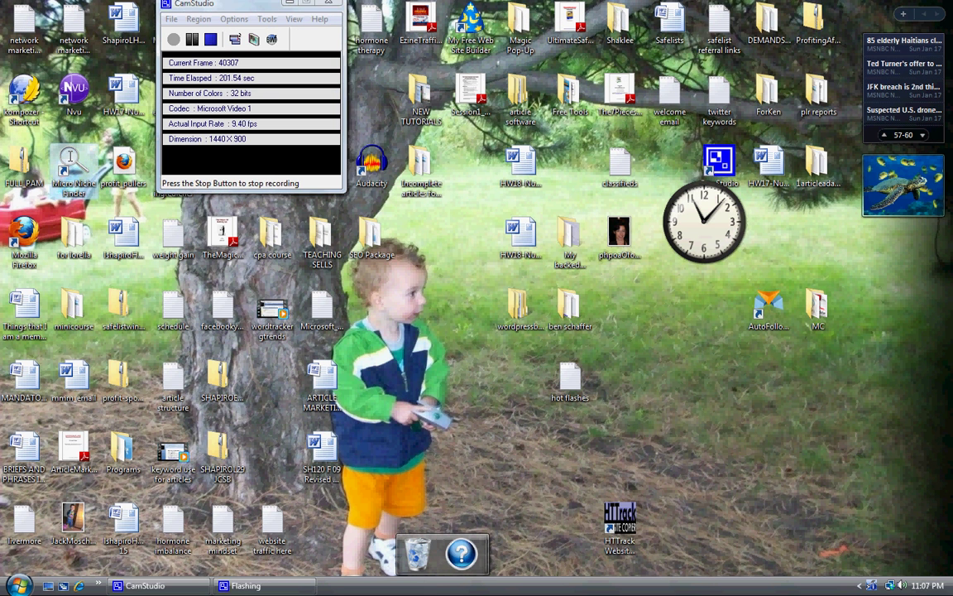
double_click(70, 158)
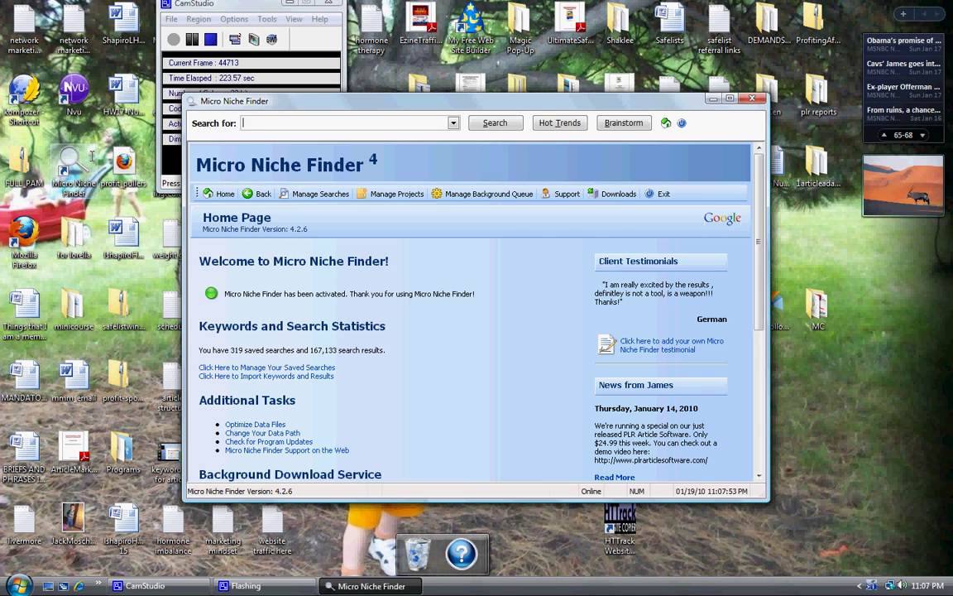
Step: Enlarge the Micro Niche Finder window and search for 'natural supplement'
drag(310, 96, 235, 15)
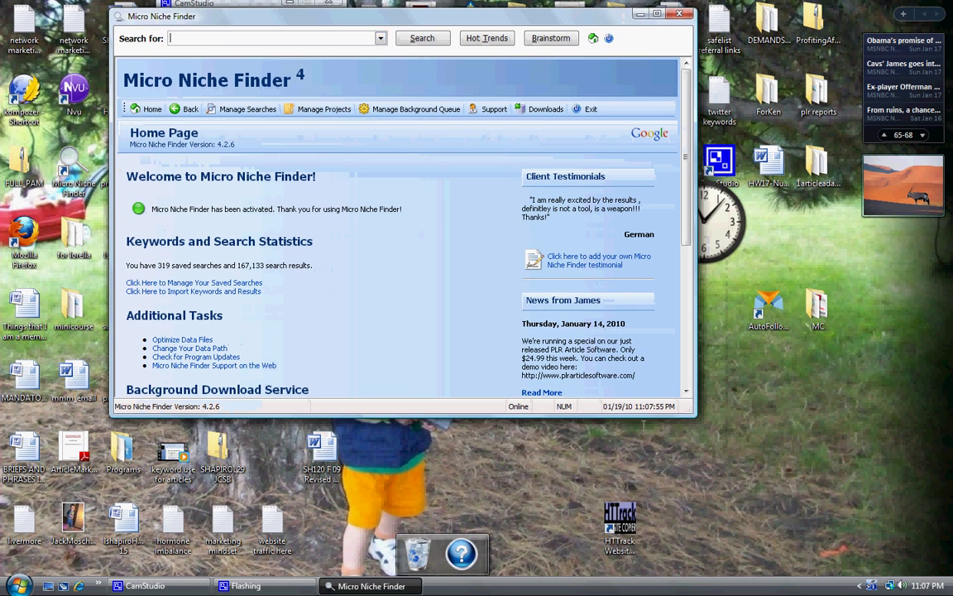
drag(697, 417, 739, 455)
drag(809, 517, 894, 565)
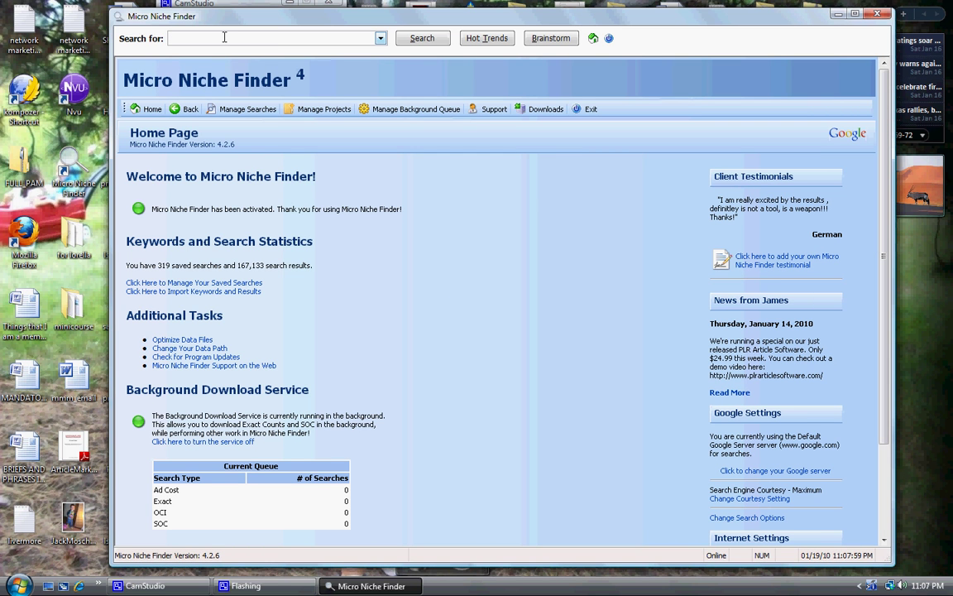
text(natura)
text(l supple)
text(ments)
click(424, 39)
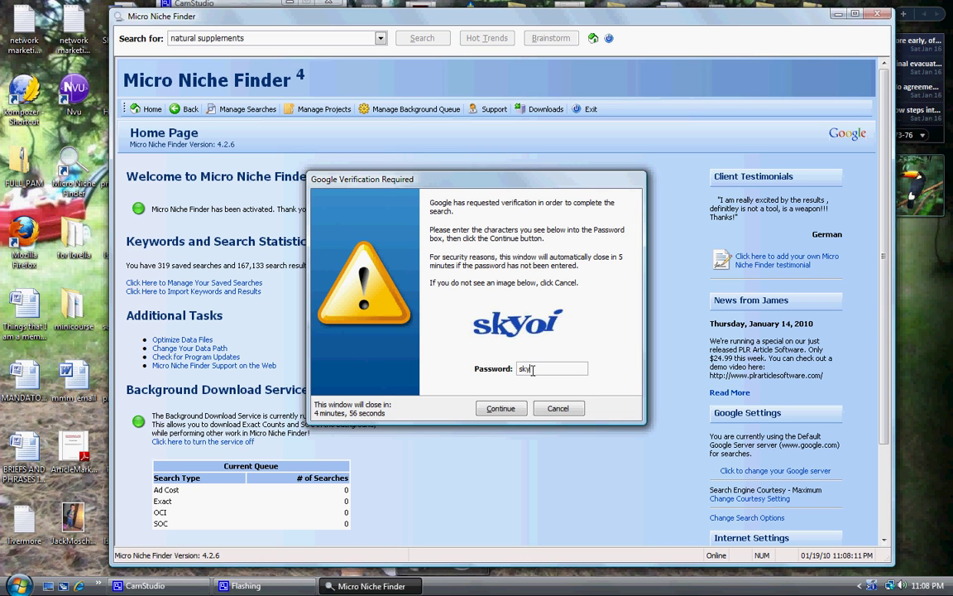
Step: Pass the Google verification and scroll the results to the 'natural supplement' row (1,300 searches)
click(499, 408)
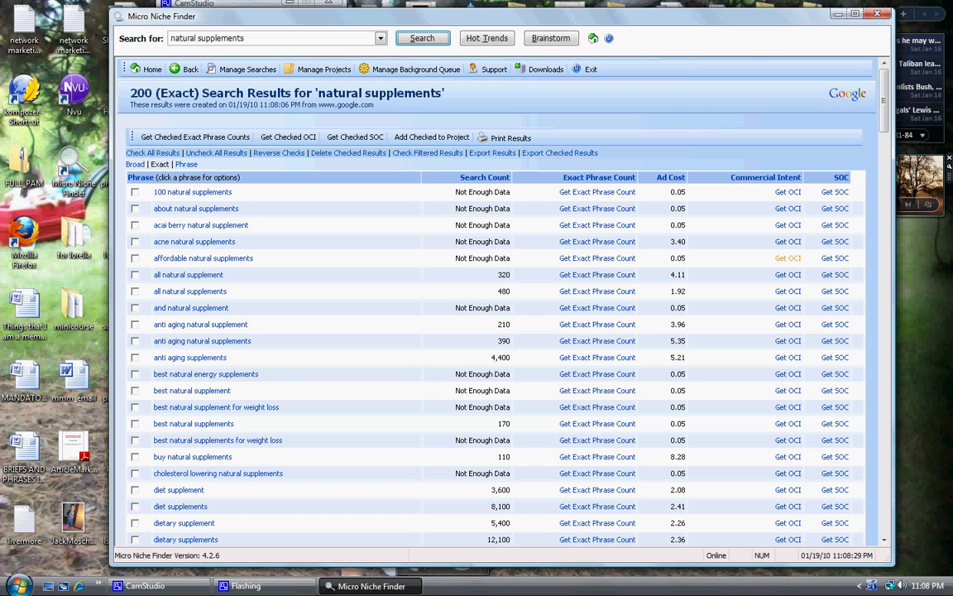
drag(883, 106, 882, 240)
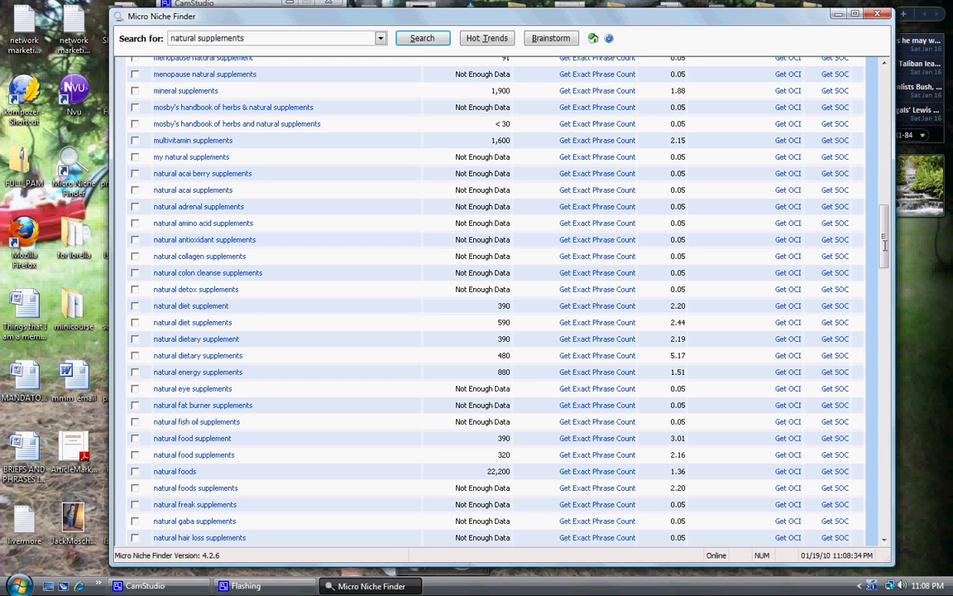
drag(883, 236, 855, 325)
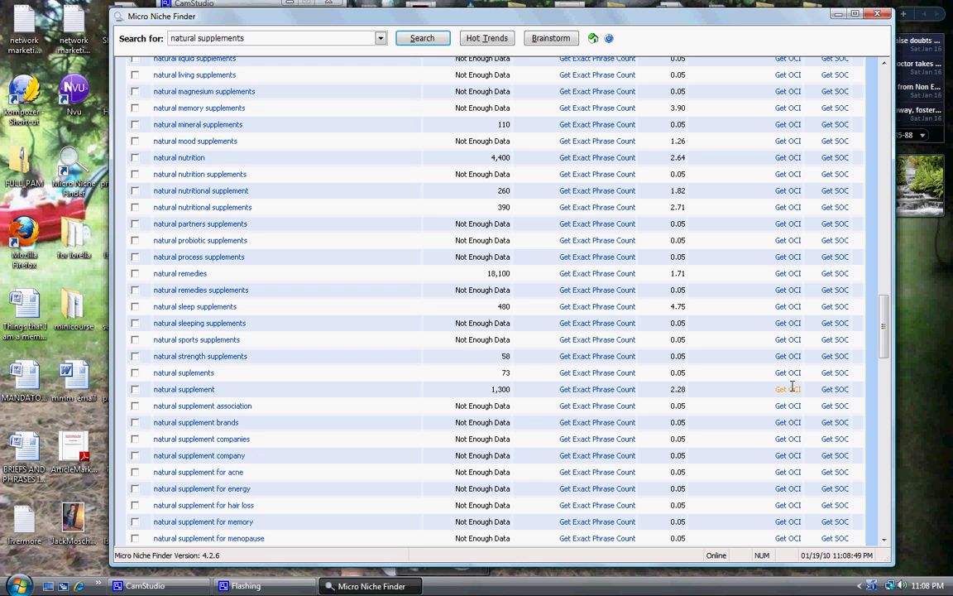
Step: Fetch 'natural supplement' OCI (86%), exact phrase count (375,000) and SOC (1,360)
click(791, 389)
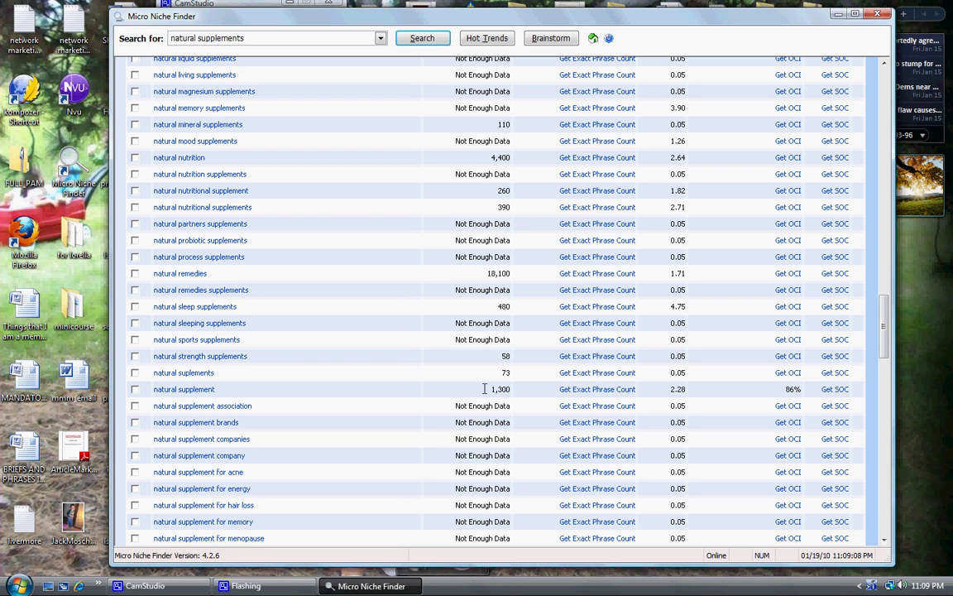
click(604, 389)
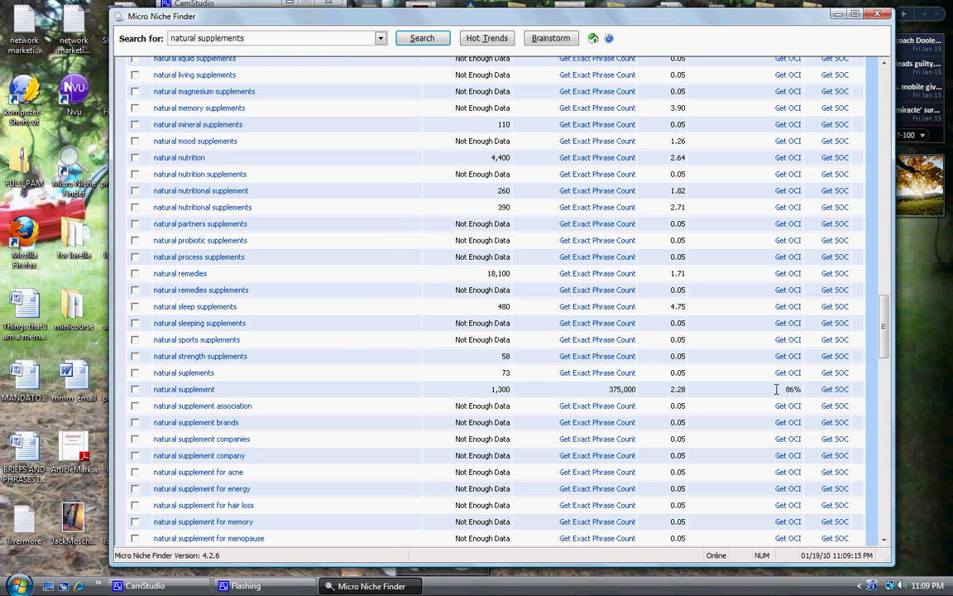
click(840, 389)
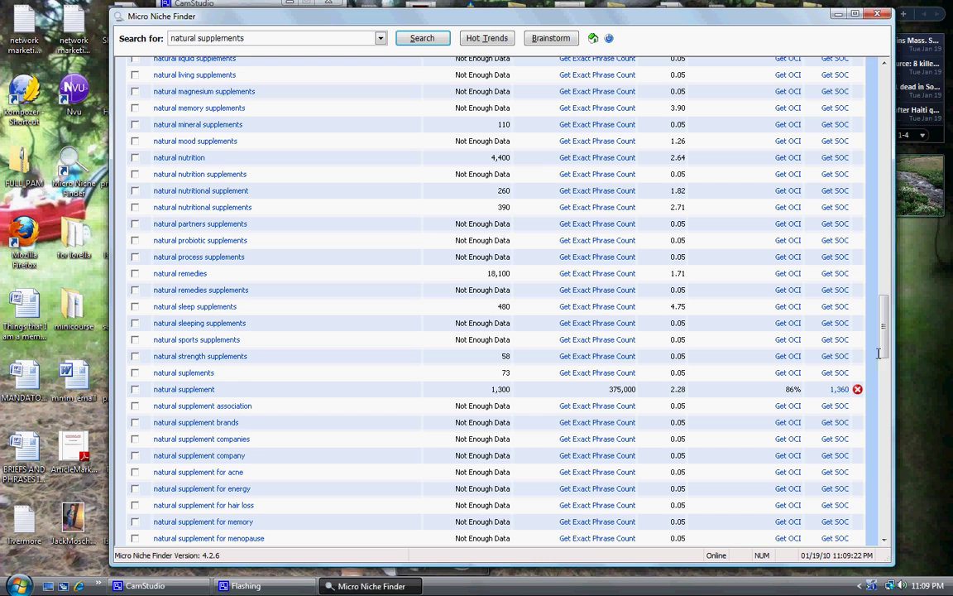
drag(884, 348, 882, 97)
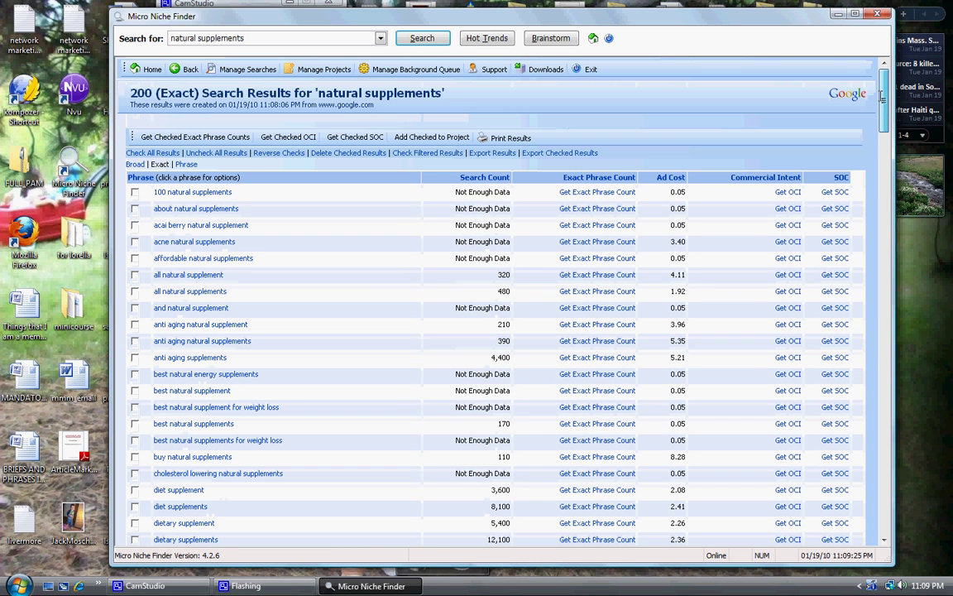